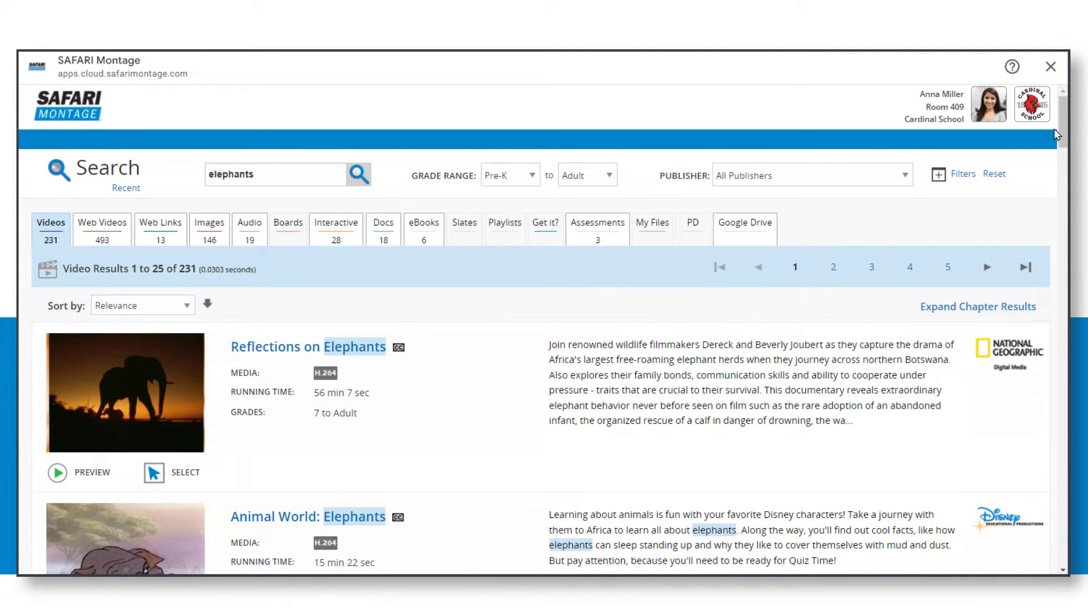
# Step: Scroll the lesson overview down to the District Playlists and the Volcanoes Challenge playlist
pyautogui.moveTo(1057, 134); pyautogui.dragTo(1059, 218)
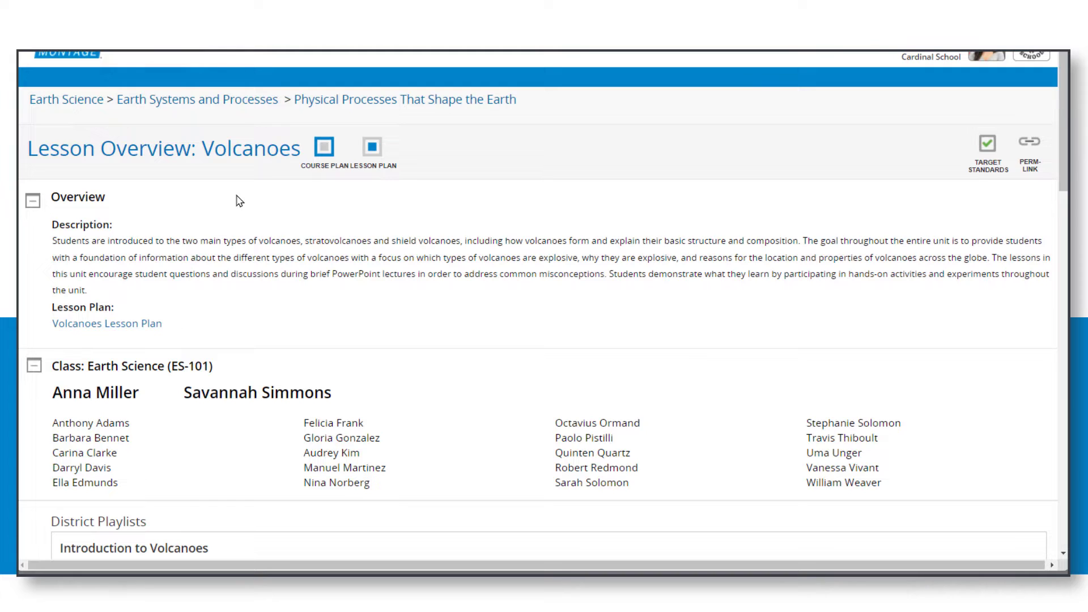
pyautogui.scroll(-4, 239, 201)
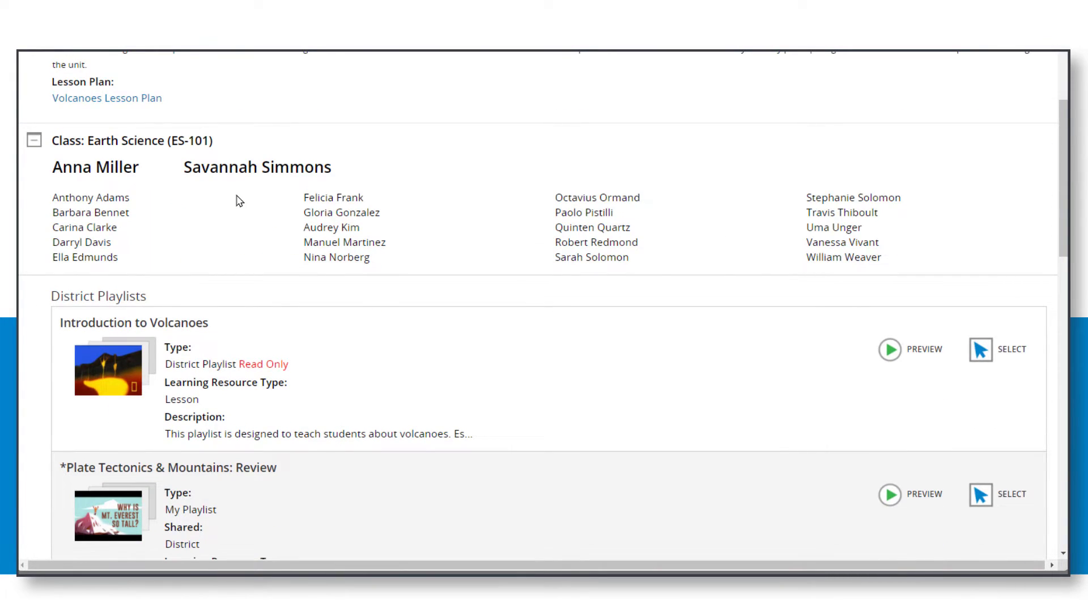
pyautogui.scroll(-10, 239, 201)
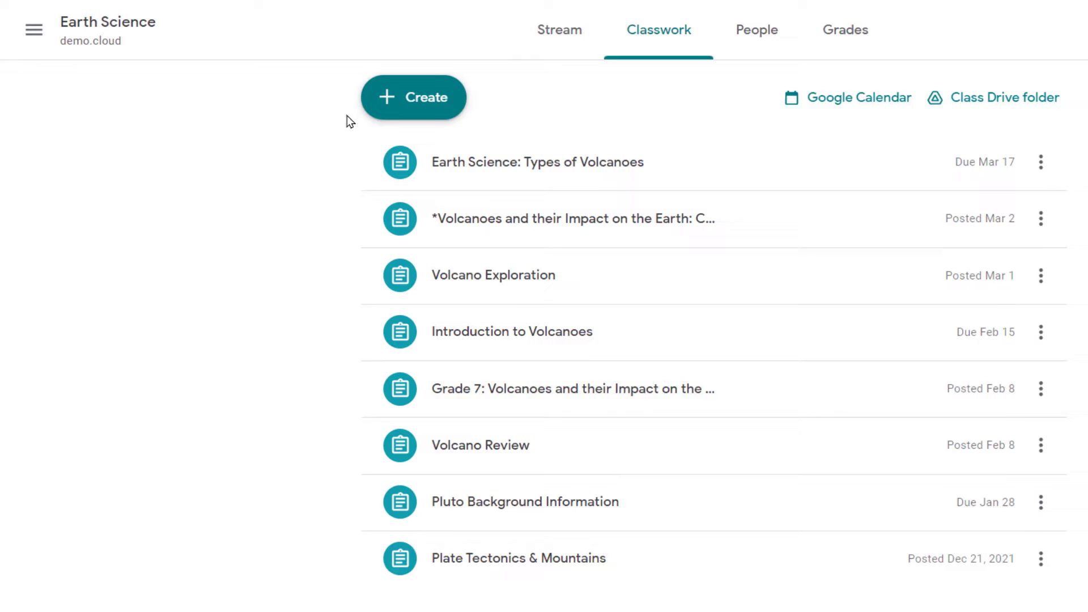
# Step: Create a new Earth Science assignment and launch the SAFARI Montage add-on for it
pyautogui.click(340, 79)
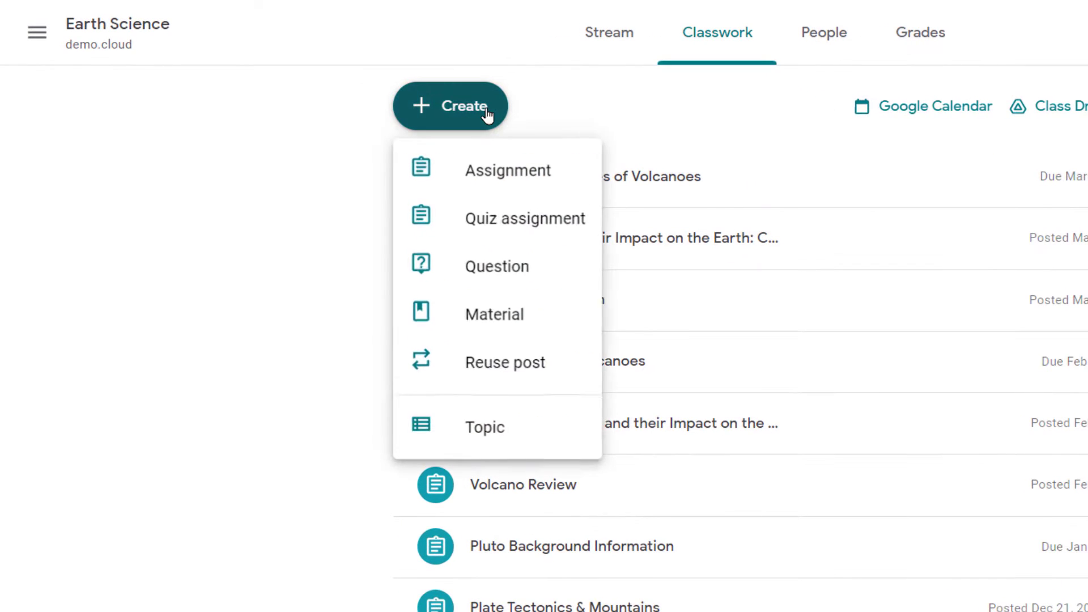
pyautogui.click(523, 181)
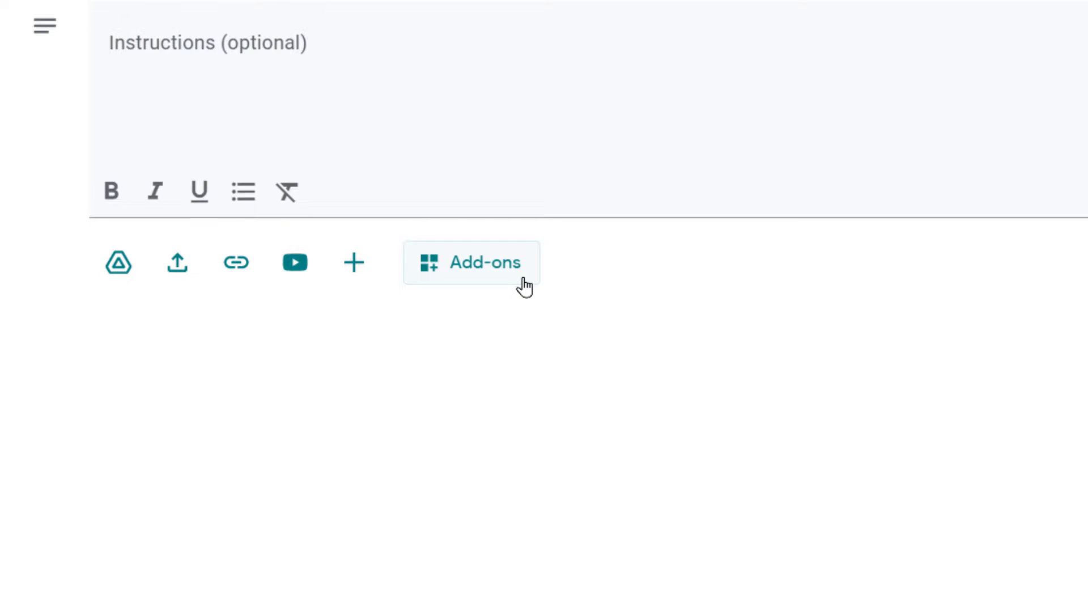
pyautogui.click(525, 288)
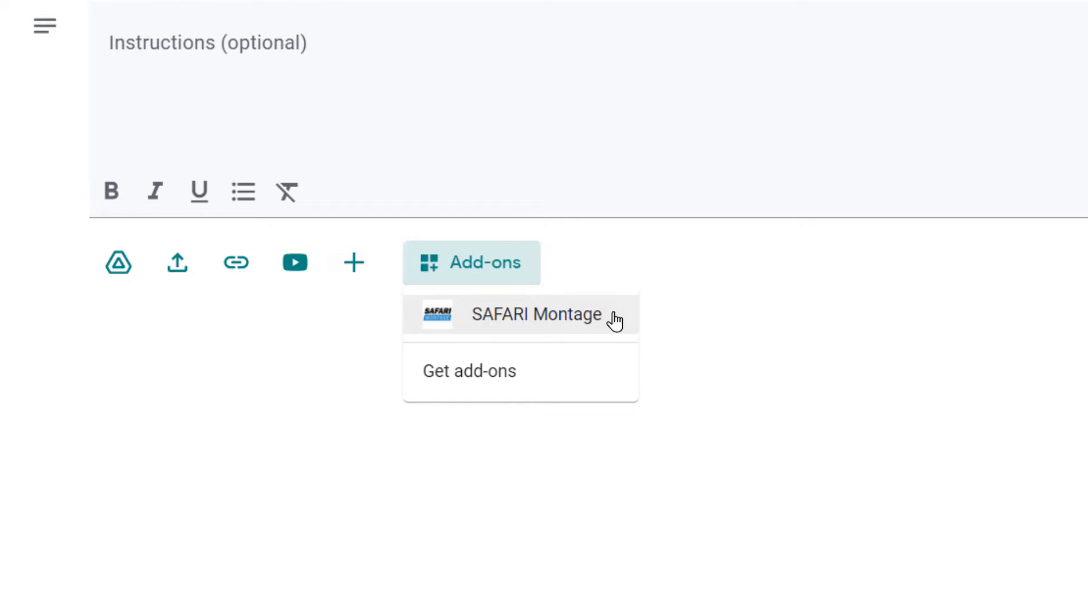
pyautogui.click(615, 321)
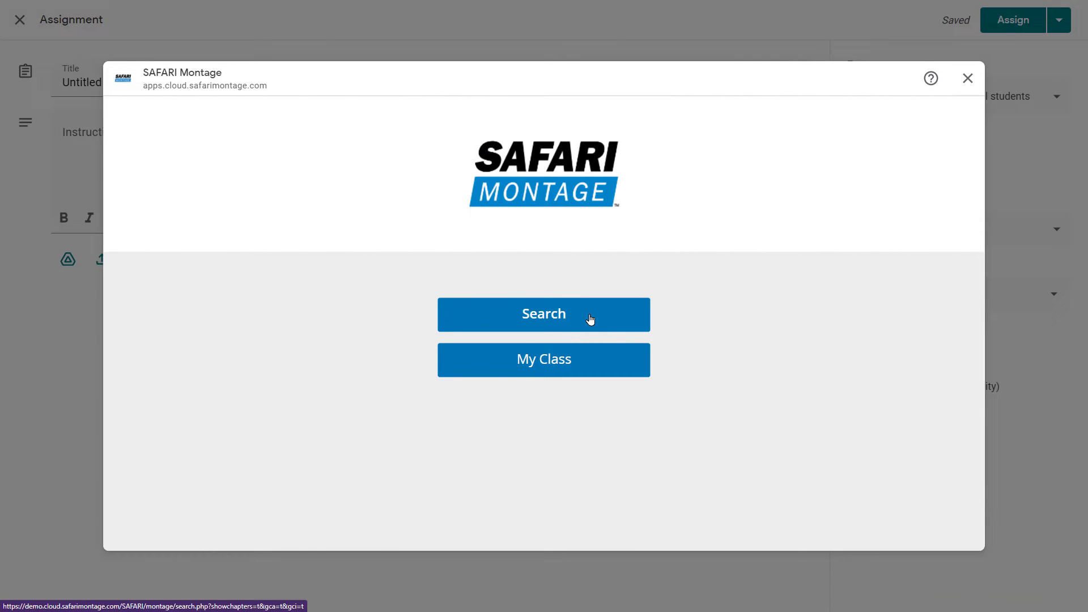
# Step: Search SAFARI Montage for atmosphere and filter the results to playlists only
pyautogui.click(589, 319)
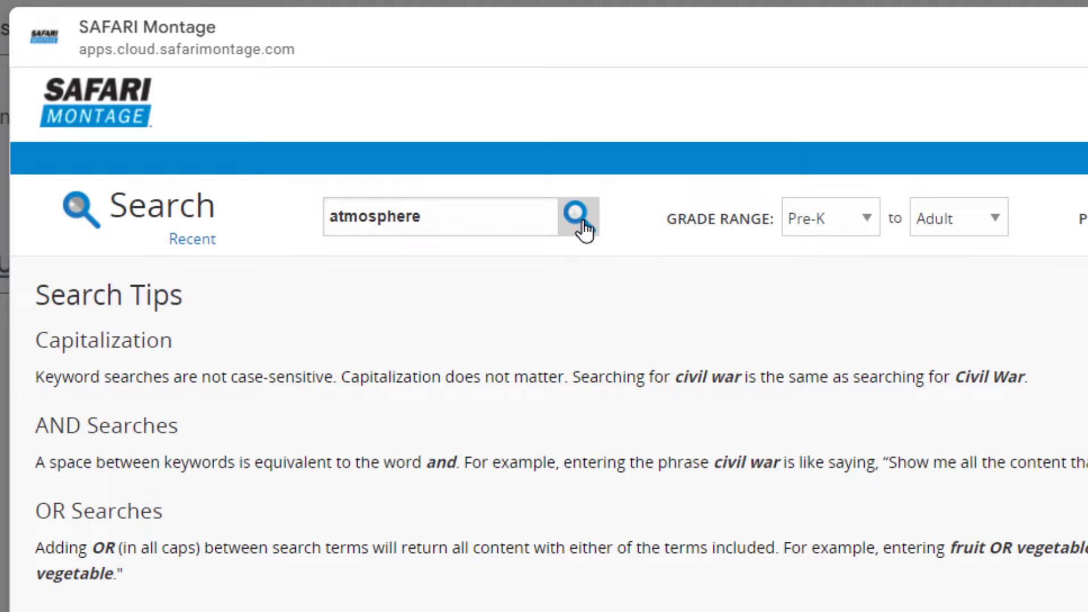
pyautogui.click(580, 222)
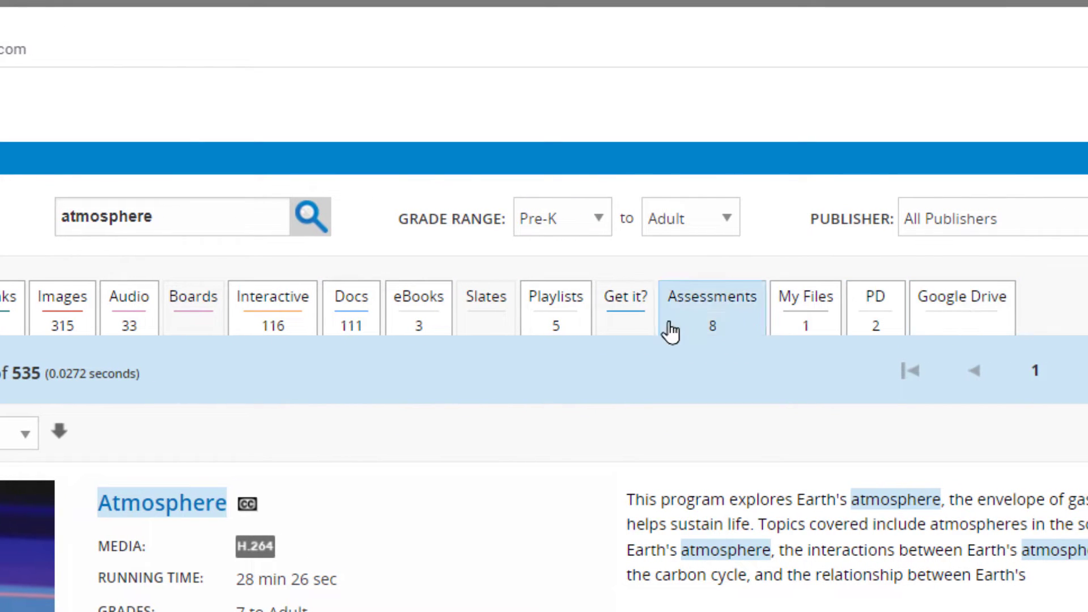
pyautogui.click(679, 324)
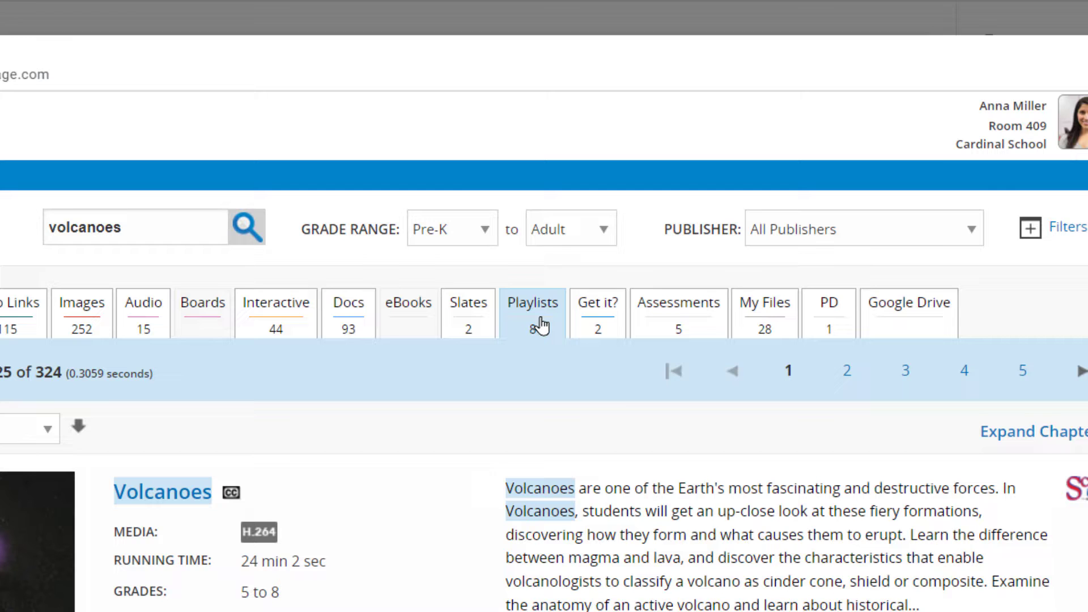
# Step: Preview the Introduction to Volcanoes playlist's Modeling an Erupting Volcano video, then attach the playlist
pyautogui.click(540, 326)
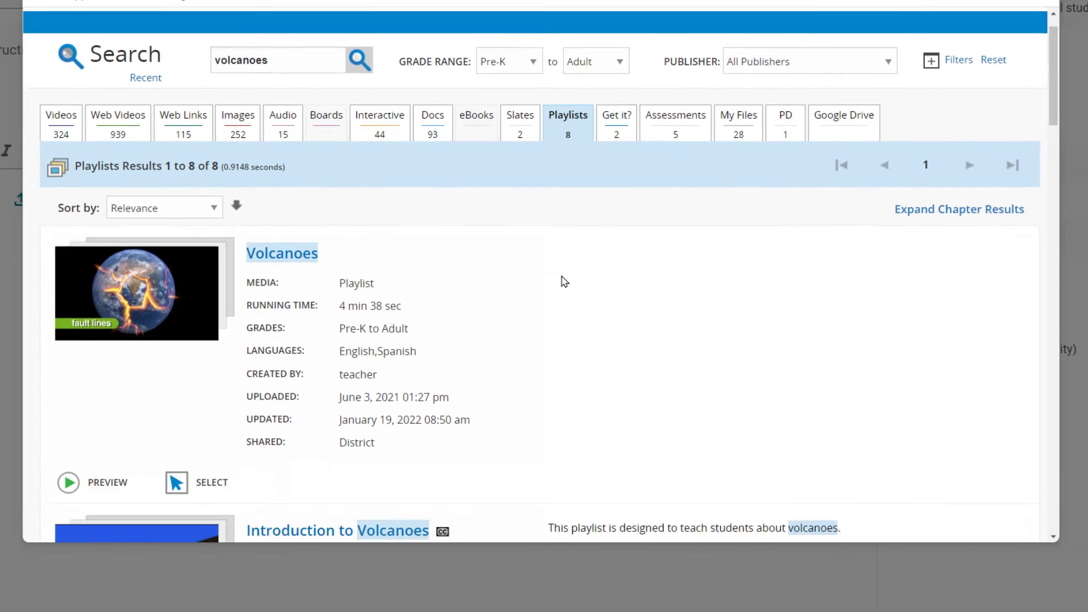
pyautogui.scroll(-5, 561, 280)
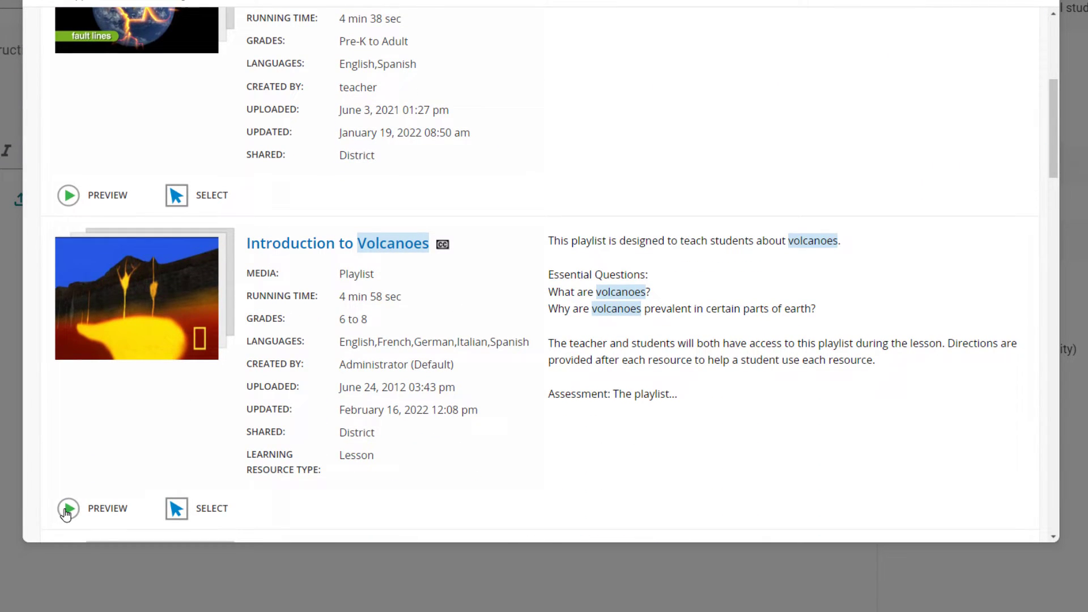
pyautogui.click(68, 509)
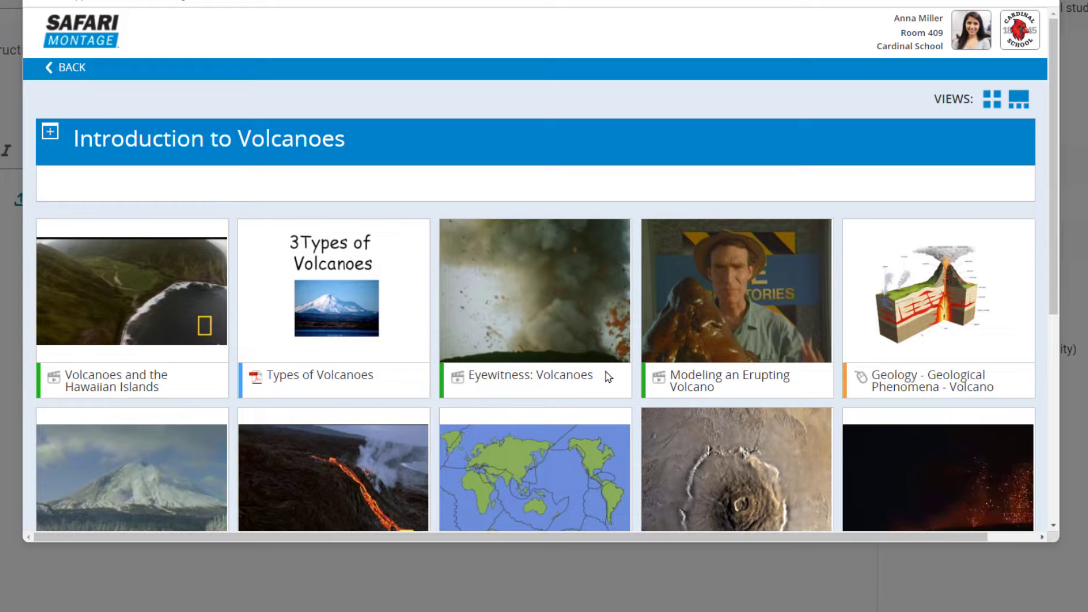
pyautogui.click(760, 322)
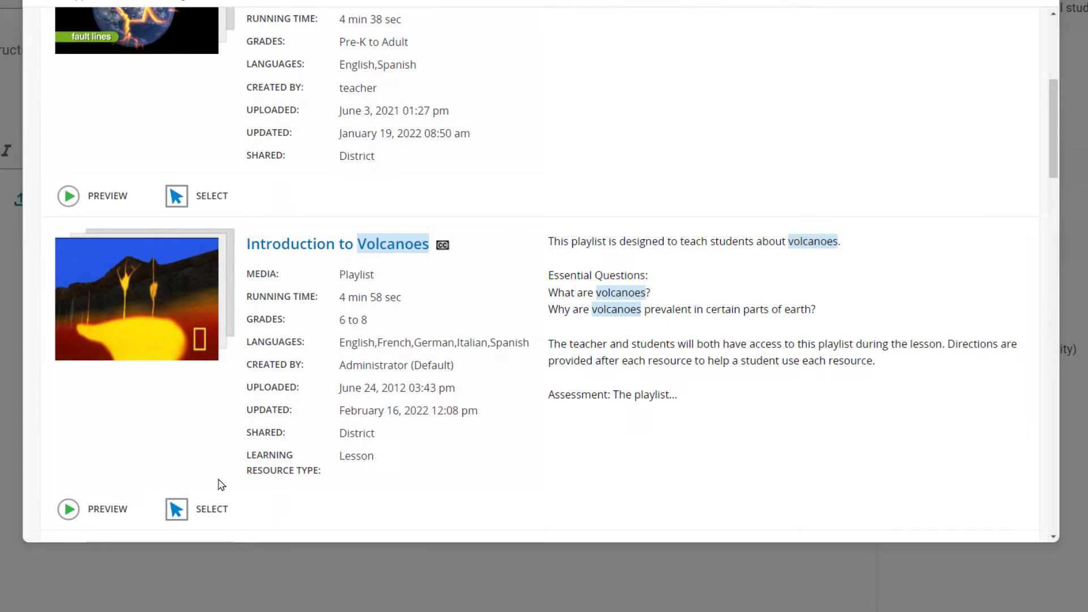
pyautogui.click(177, 513)
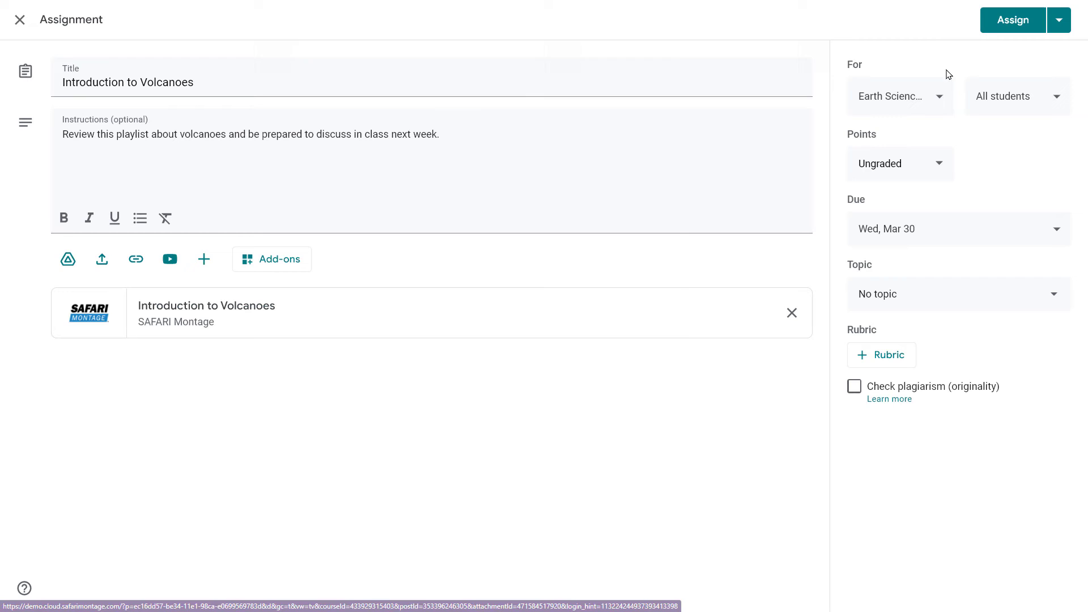
# Step: Post the Introduction to Volcanoes assignment, then reopen its attached playlist from the class stream
pyautogui.click(997, 32)
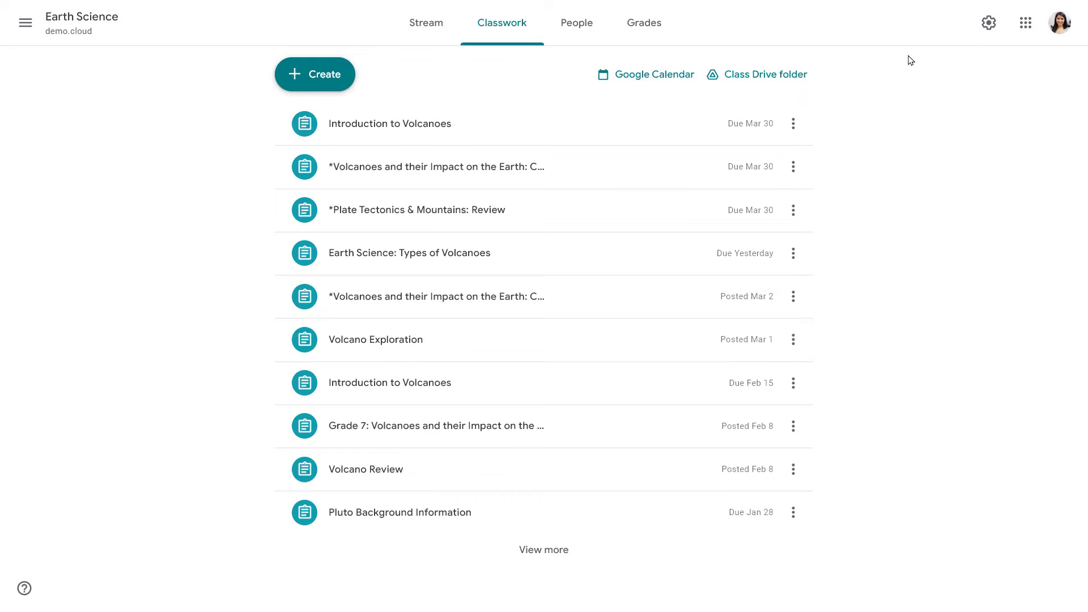
pyautogui.click(516, 130)
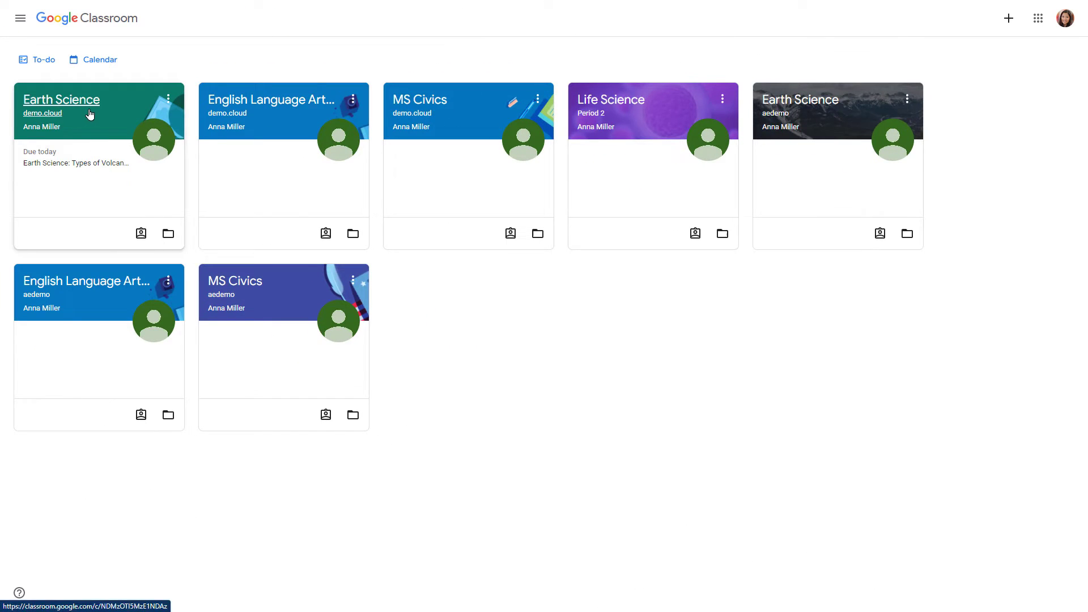
pyautogui.click(92, 116)
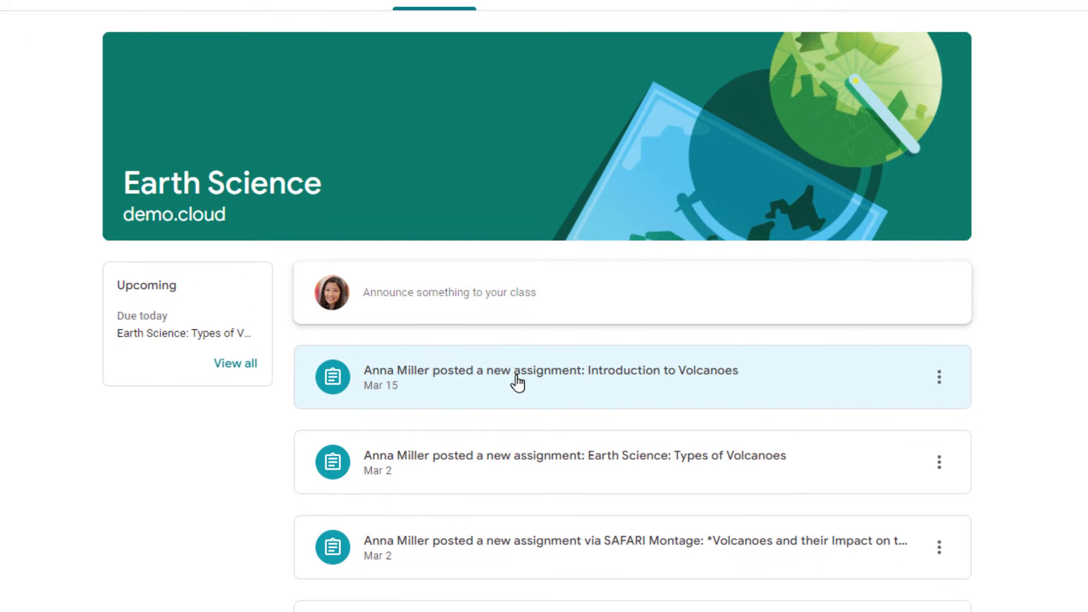
pyautogui.click(516, 382)
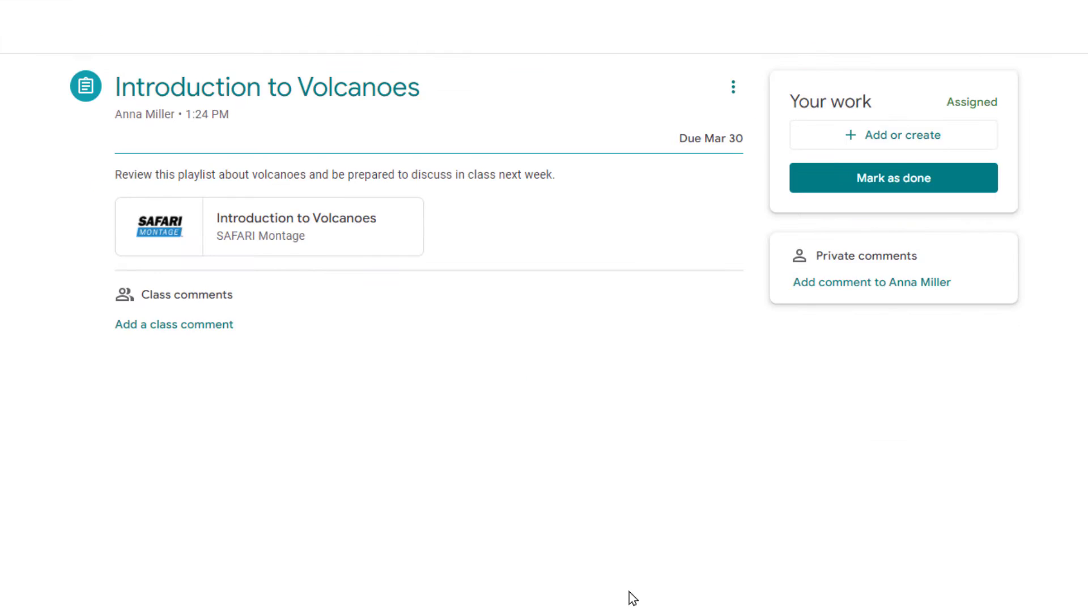
pyautogui.click(348, 241)
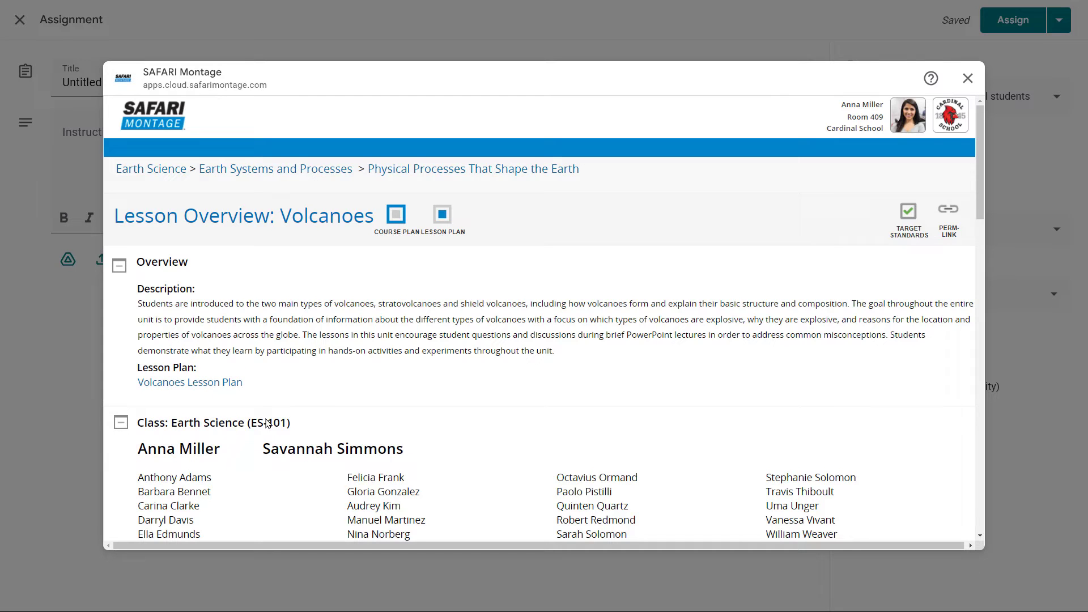
# Step: Preview the Volcanoes Challenge playlist, playing and stopping its Active Volcanoes clip
pyautogui.scroll(-12, 267, 423)
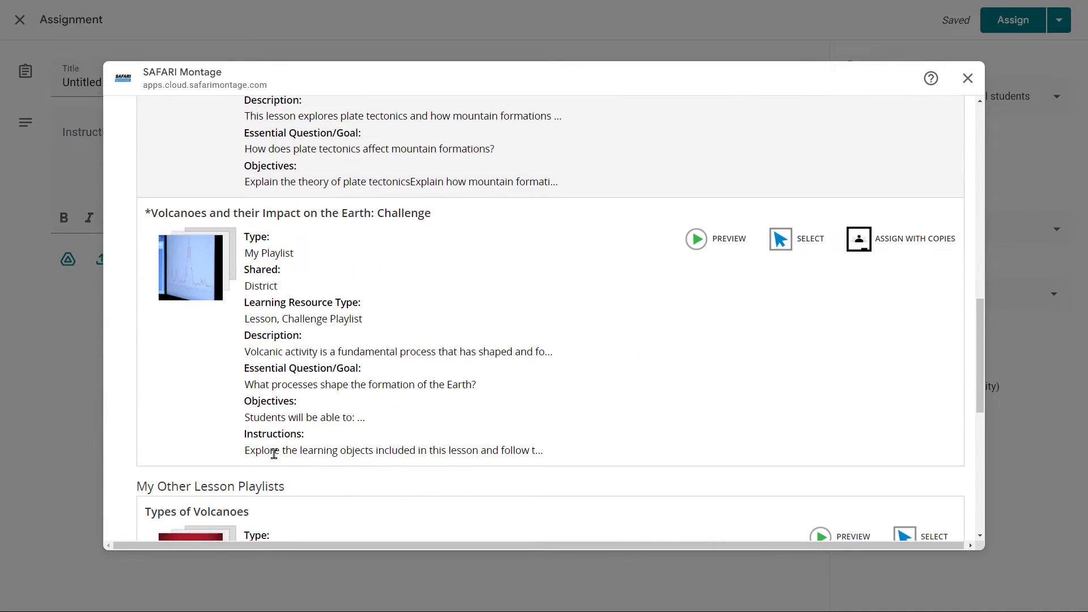
pyautogui.click(720, 246)
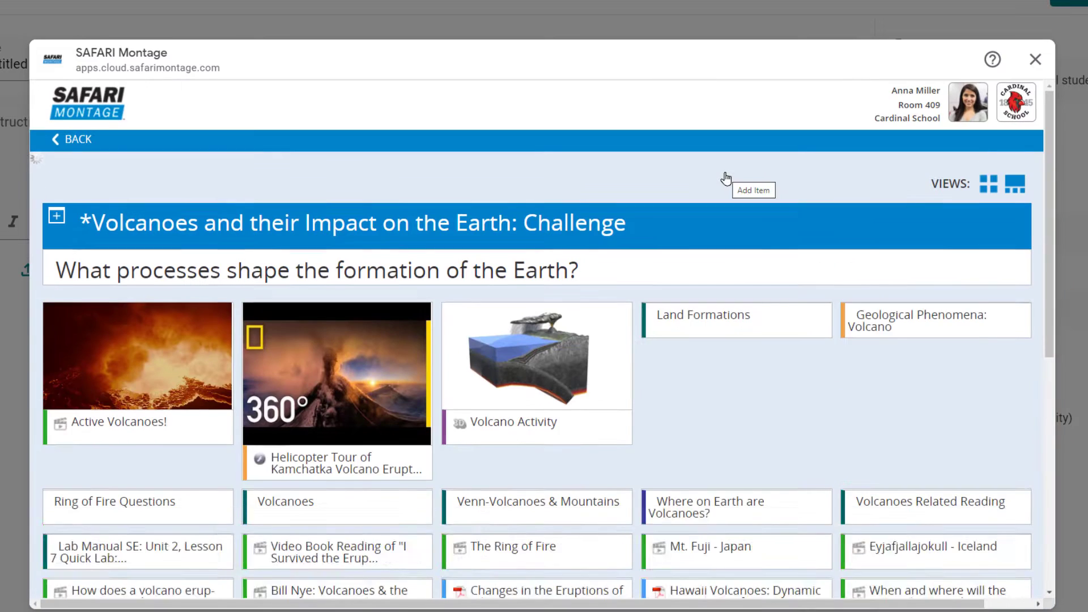
pyautogui.click(113, 395)
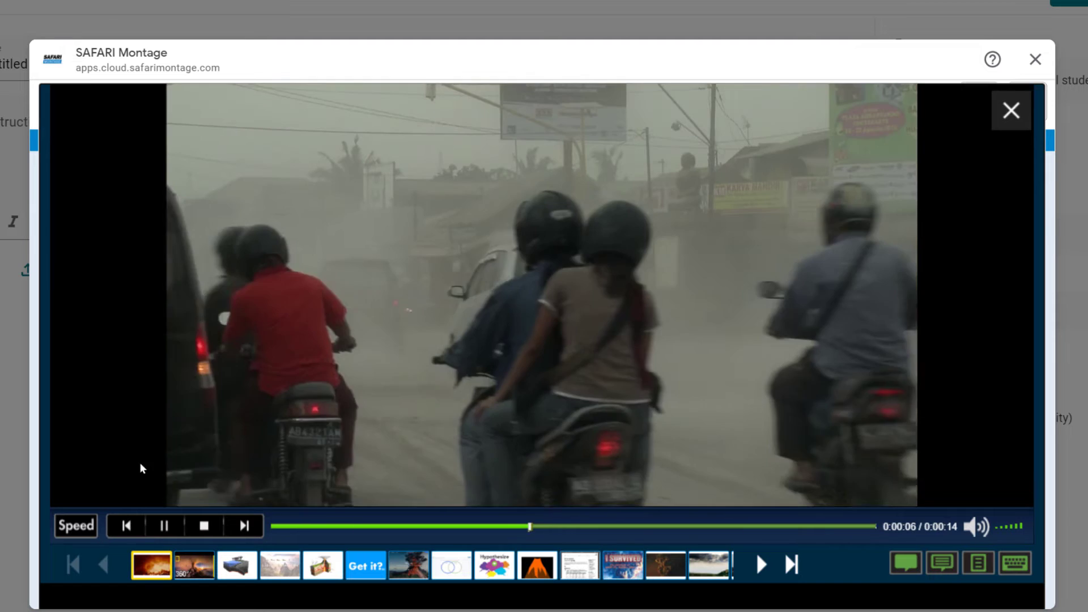
pyautogui.click(204, 526)
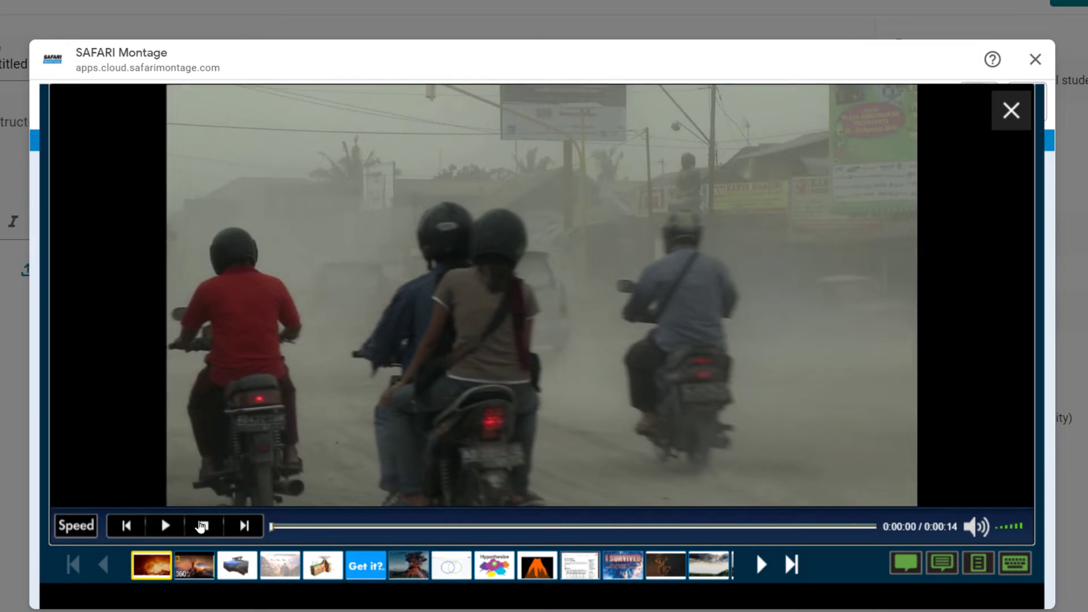
pyautogui.click(1011, 110)
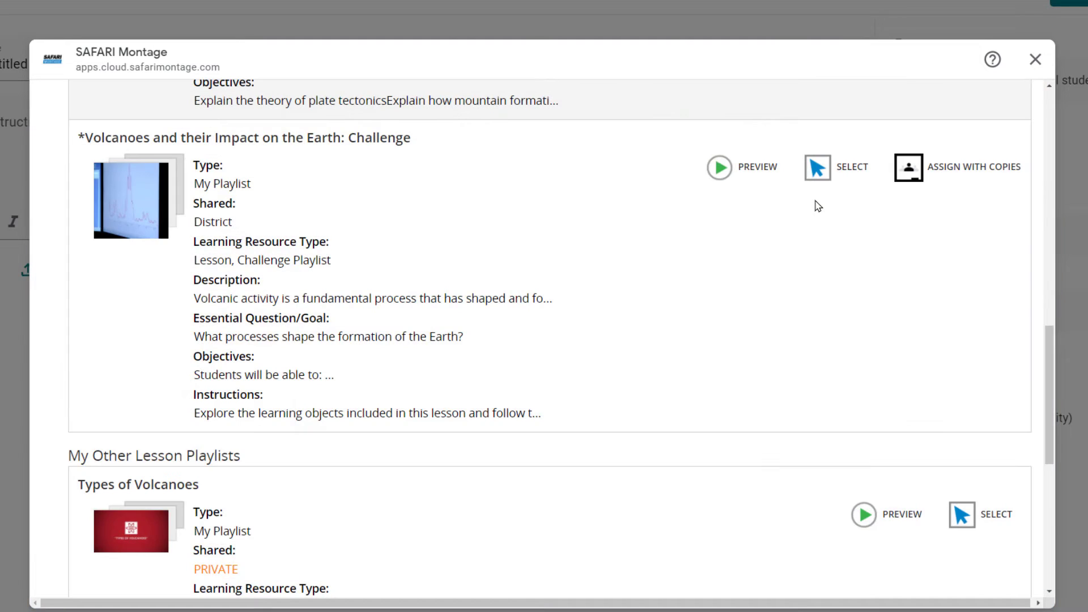
# Step: Attach the Volcanoes Challenge playlist, post the assignment, and assign it with a copy per student
pyautogui.click(820, 170)
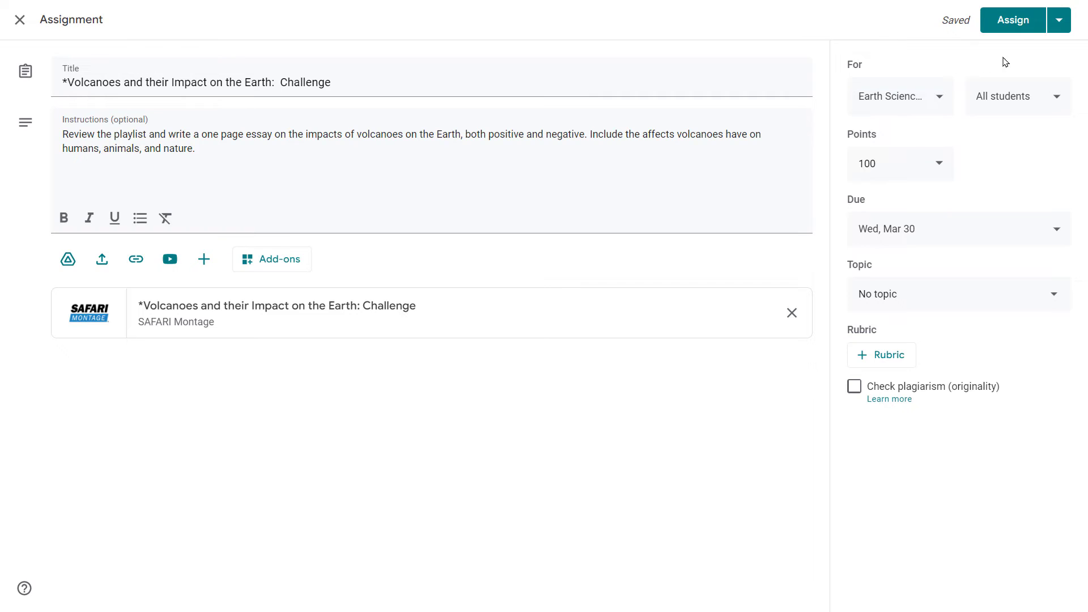
pyautogui.click(1018, 25)
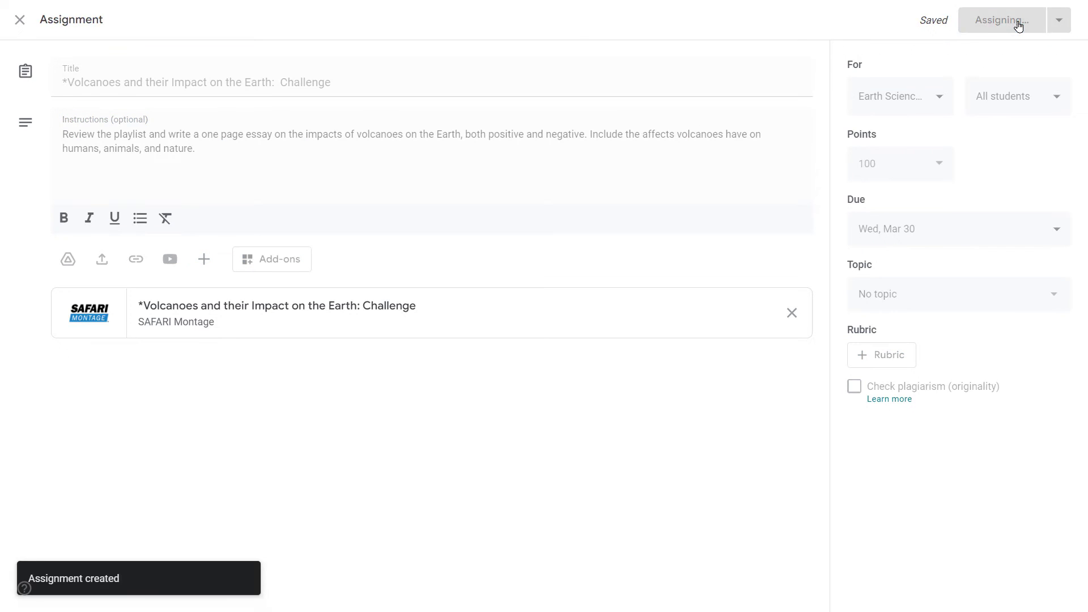
pyautogui.click(608, 197)
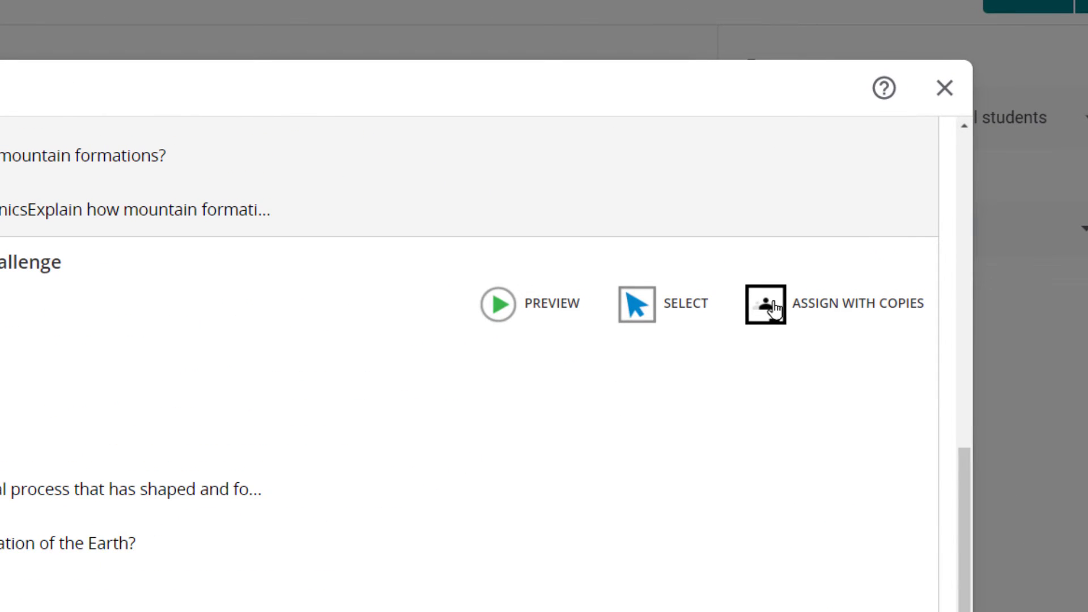
pyautogui.click(766, 305)
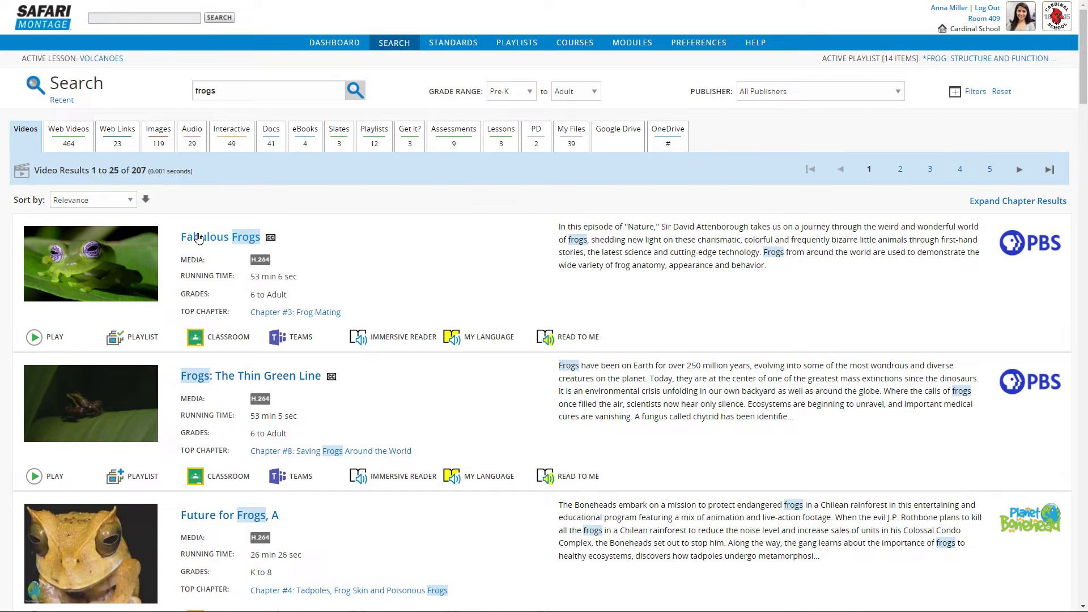
# Step: Share Fabulous Frogs' Introduction to Frogs with student copies to the Life Science class
pyautogui.click(199, 238)
pyautogui.click(240, 294)
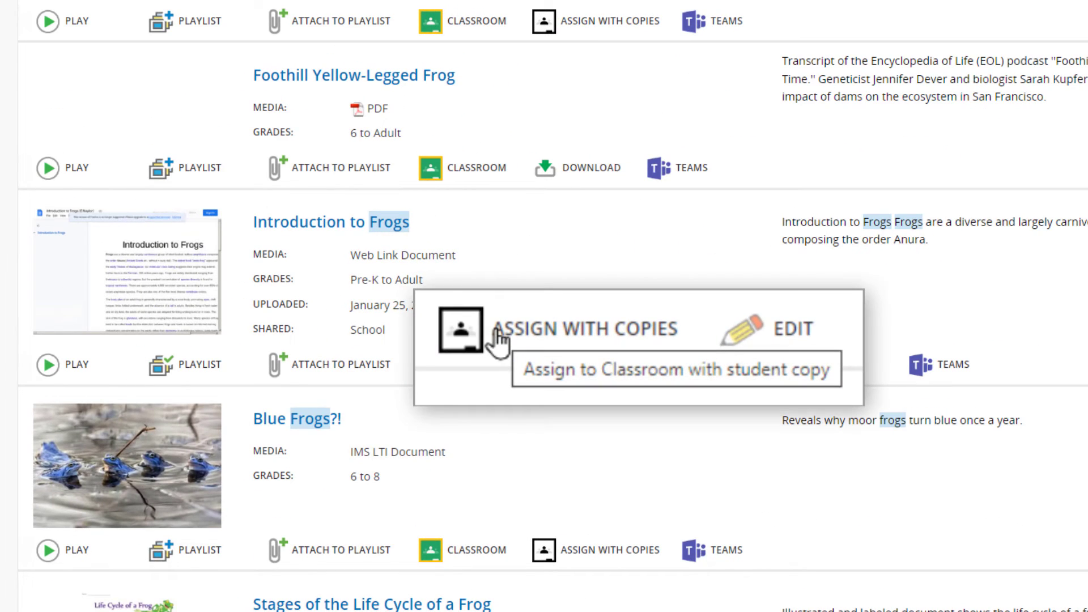
pyautogui.click(545, 365)
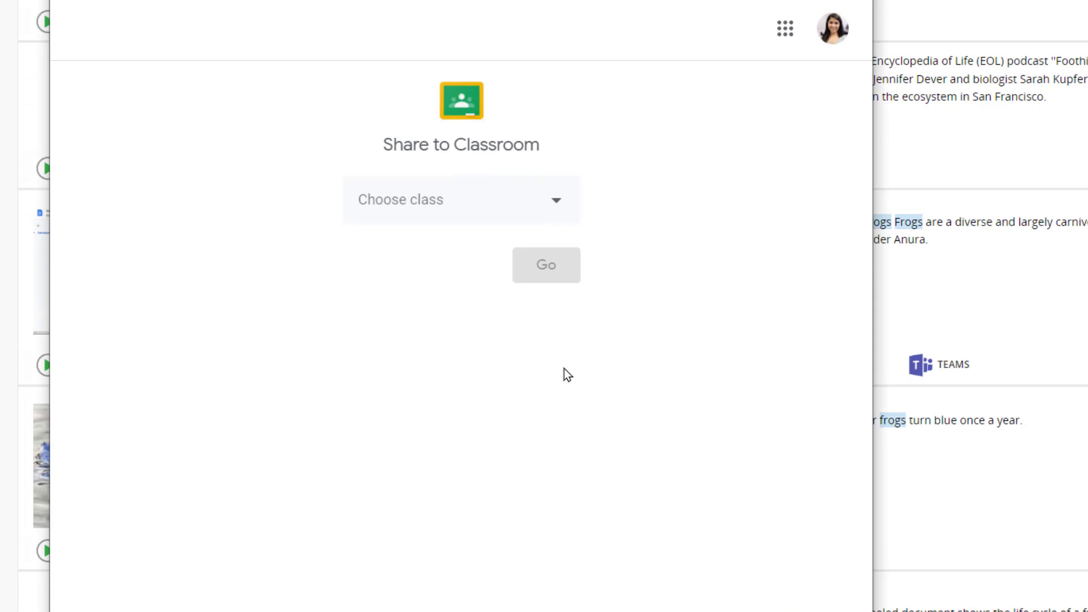
pyautogui.click(552, 214)
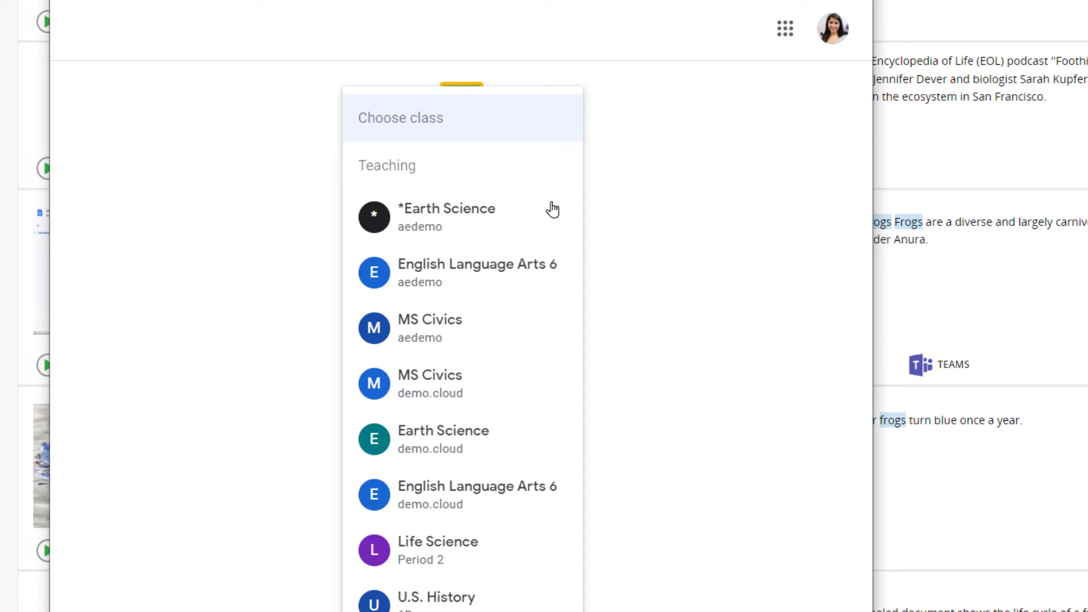
pyautogui.click(482, 558)
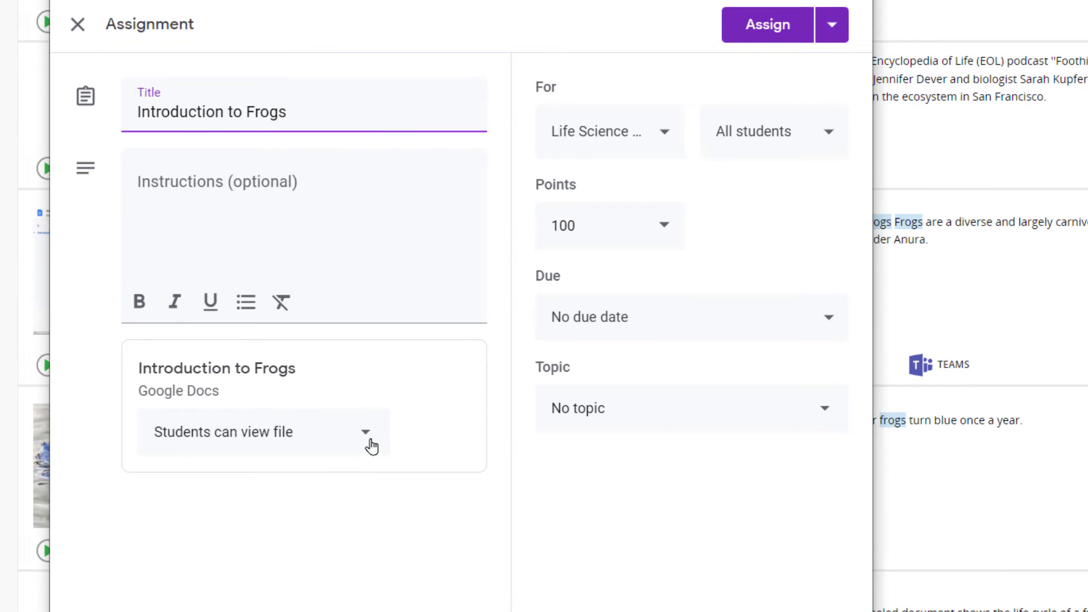
pyautogui.click(371, 446)
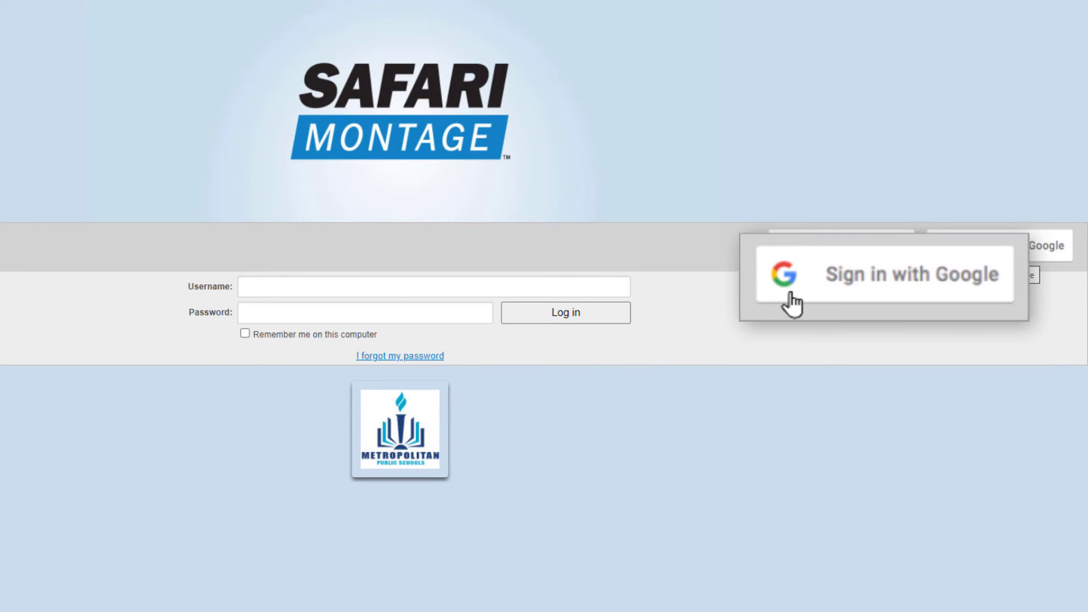
# Step: Sign in to SAFARI Montage with a Google account
pyautogui.click(792, 304)
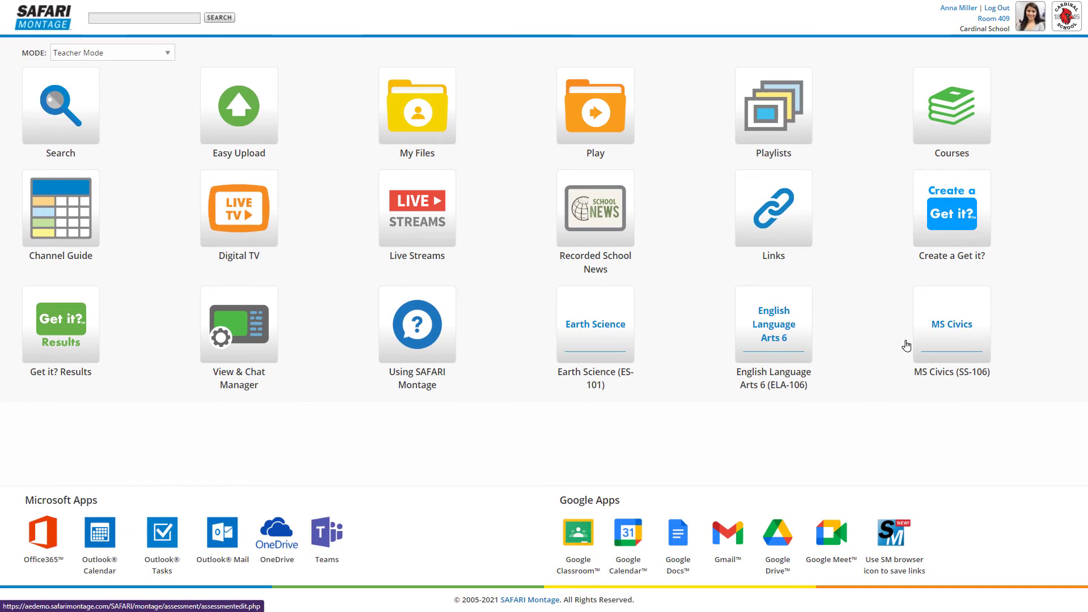